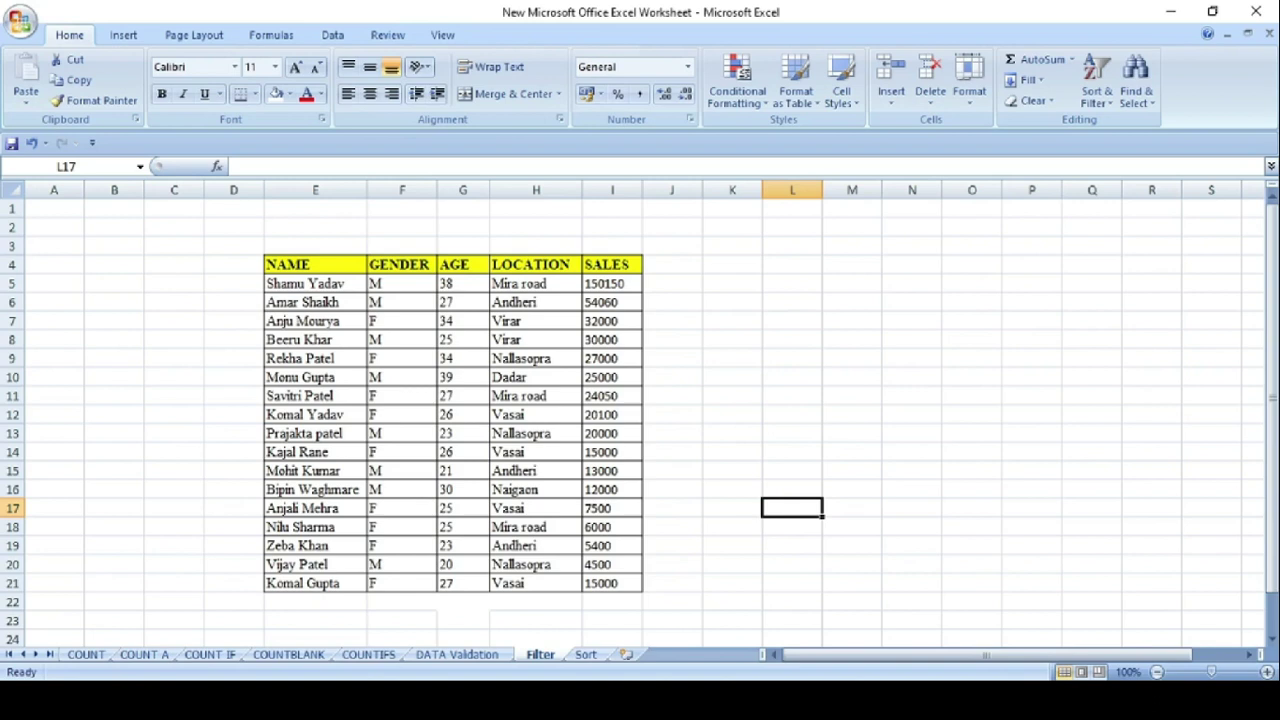
# Step: Turn on AutoFilter dropdowns for the sales table's header row
pyautogui.click(797, 401)
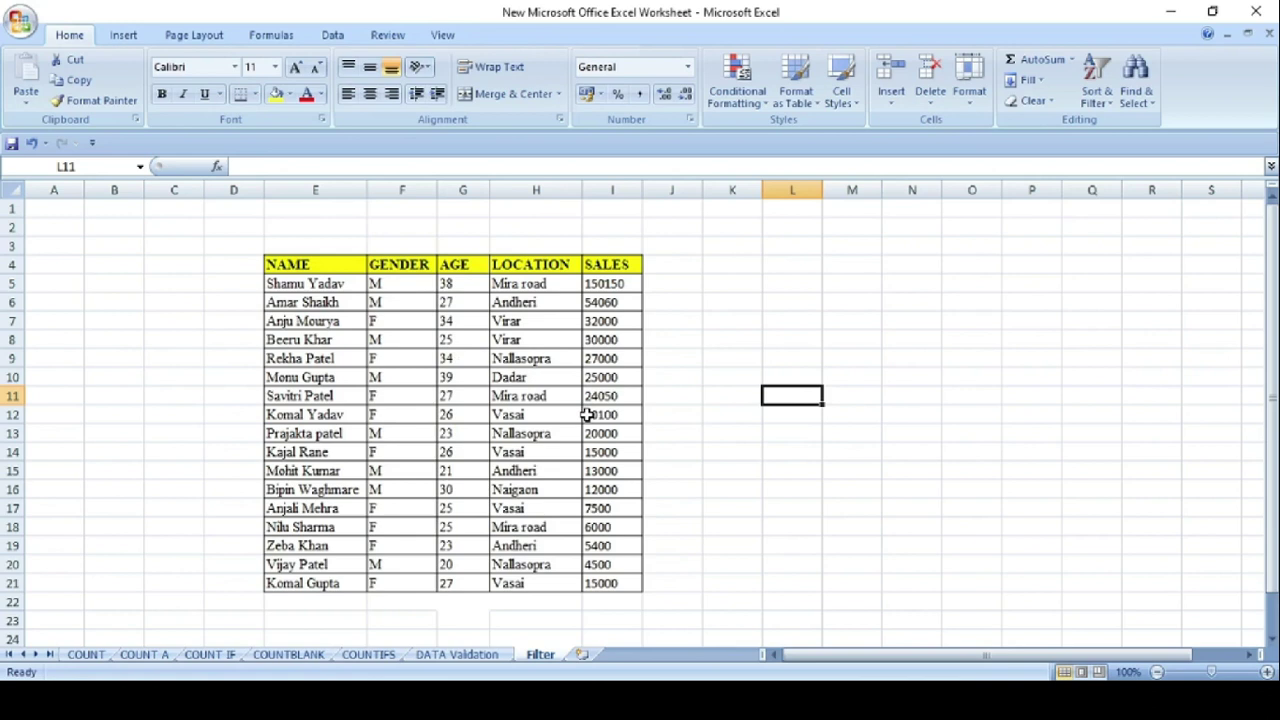
pyautogui.click(430, 359)
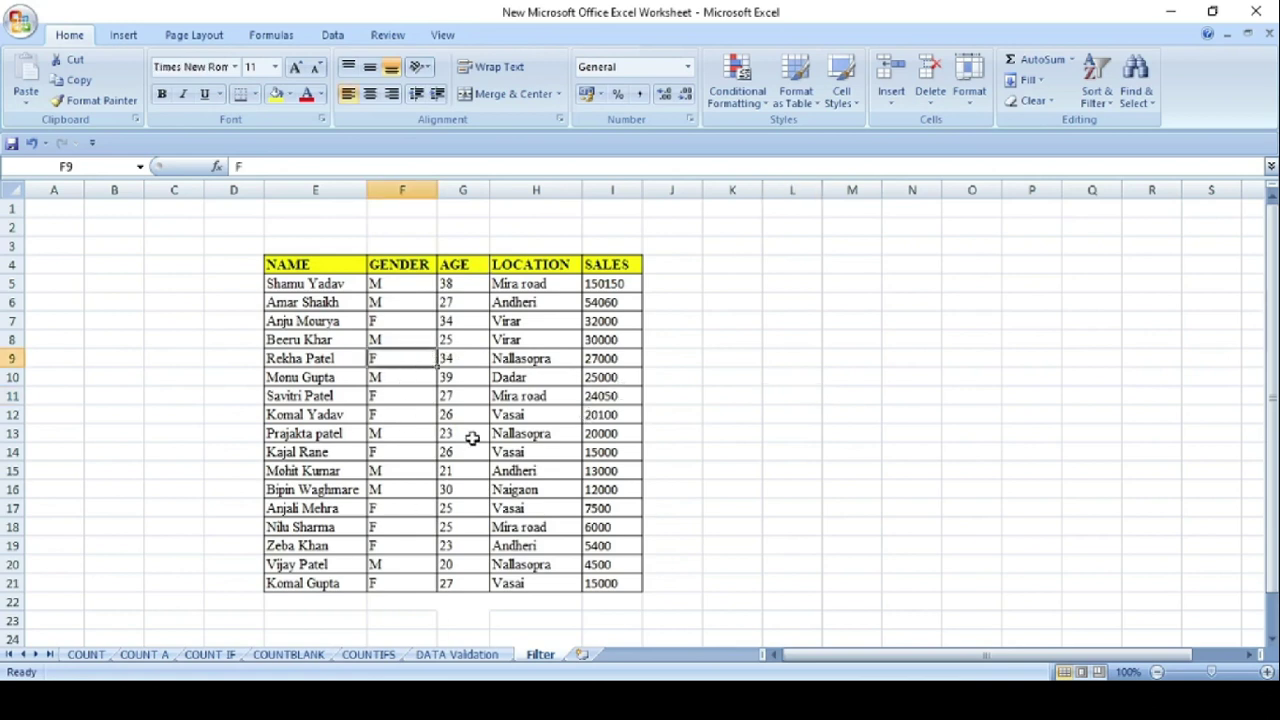
pyautogui.click(1110, 108)
pyautogui.click(1124, 182)
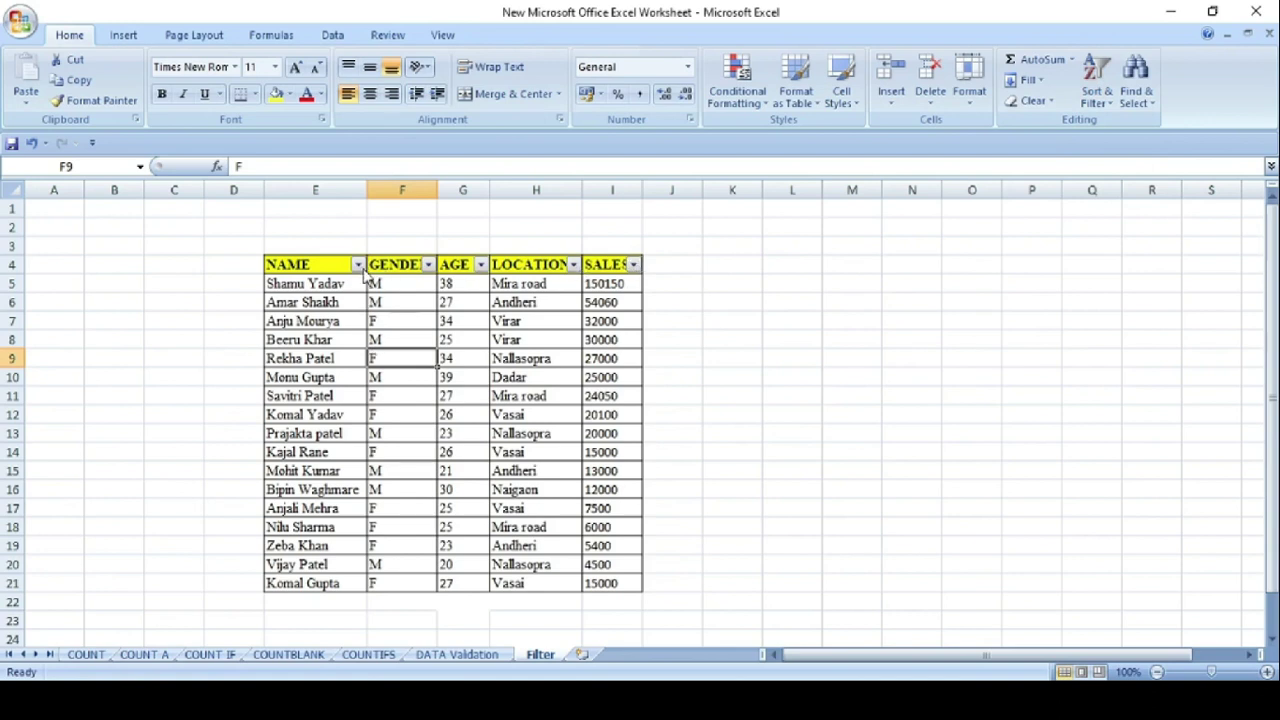
# Step: Filter the NAME column to show only one person's row
pyautogui.click(357, 264)
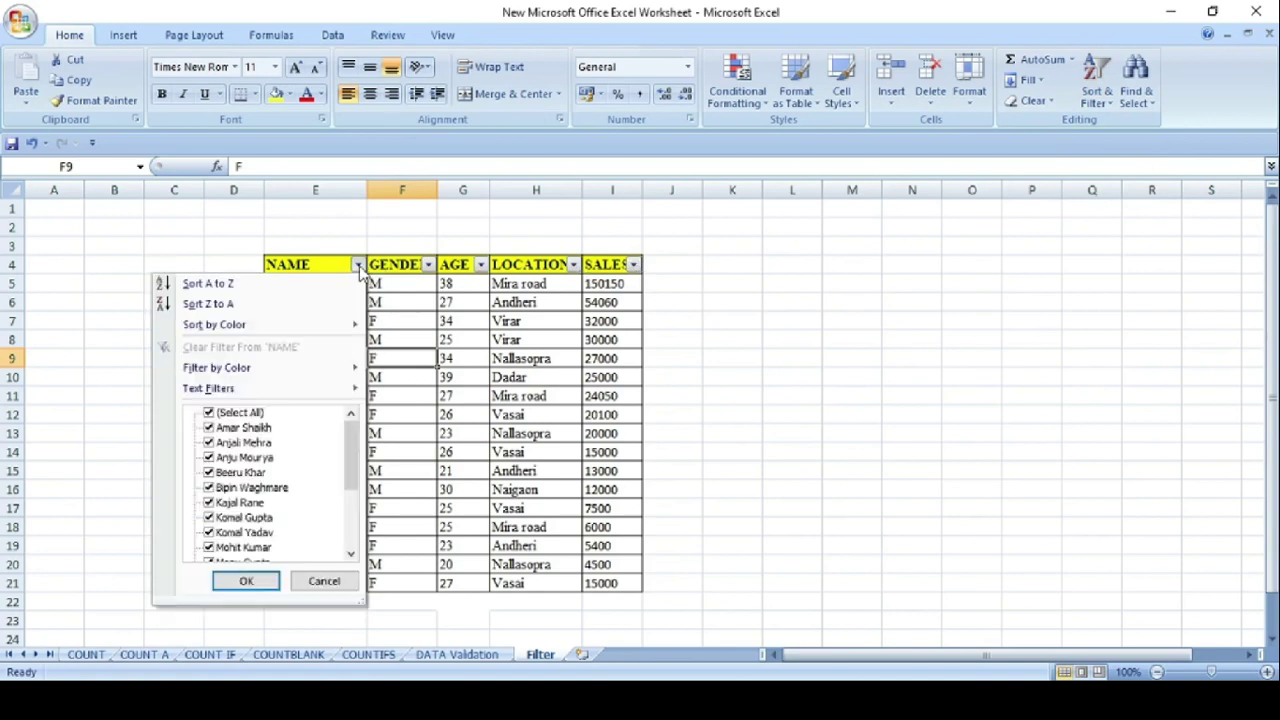
pyautogui.click(209, 413)
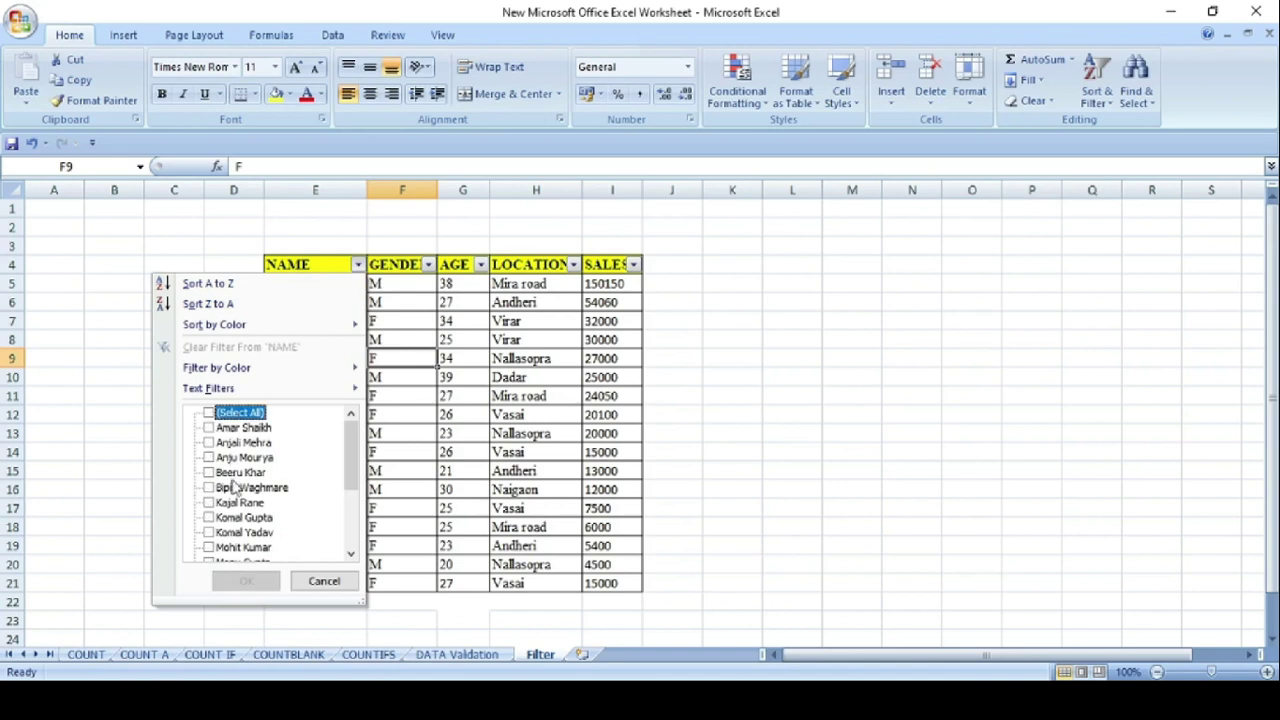
pyautogui.click(209, 518)
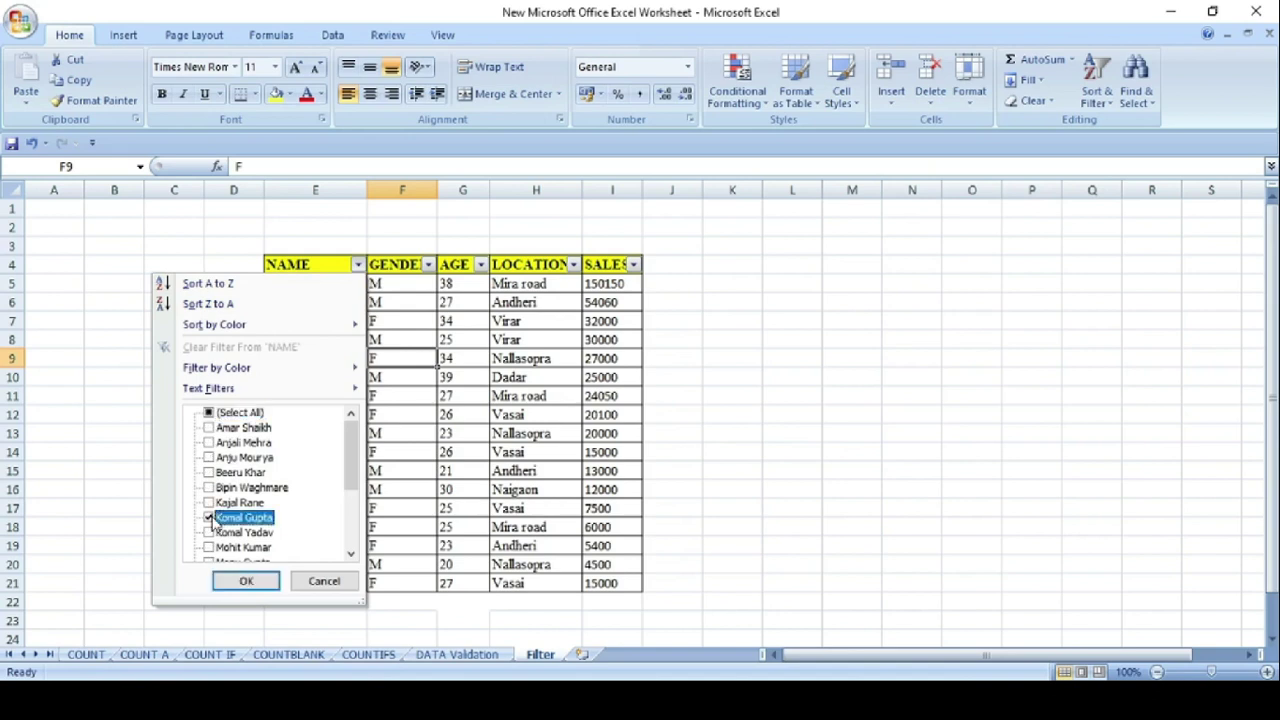
pyautogui.click(249, 582)
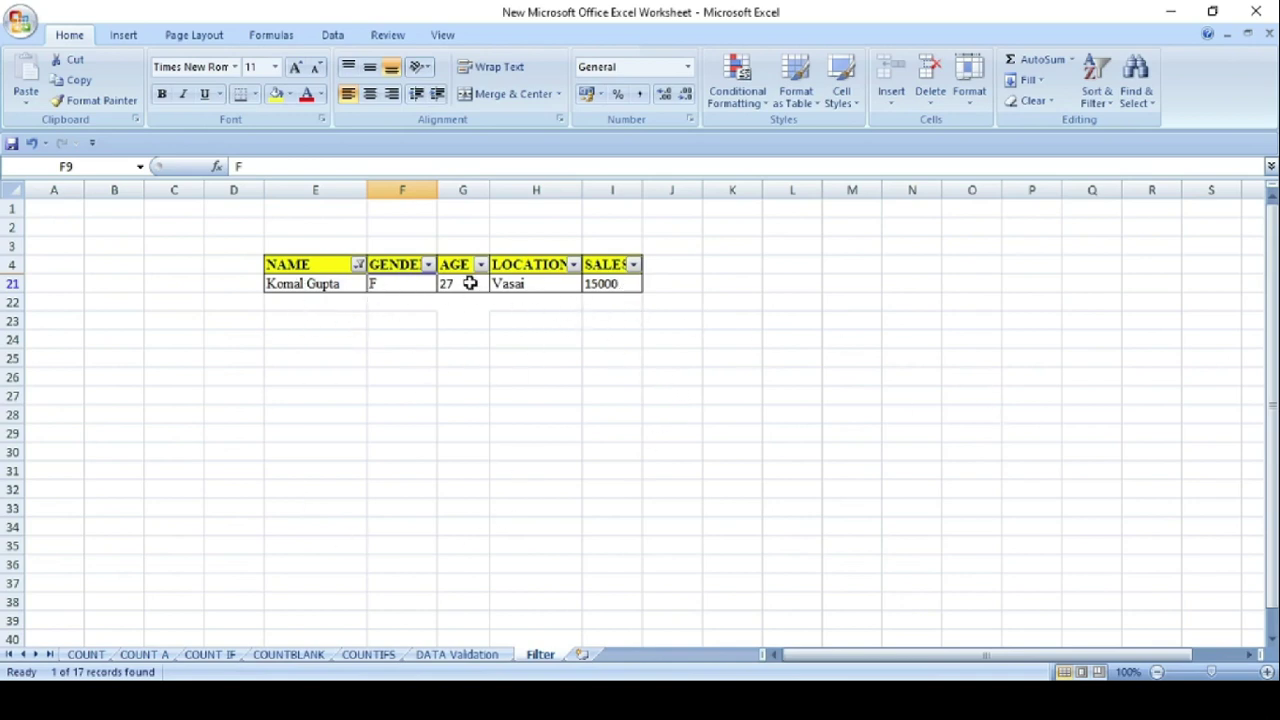
# Step: Reselect all names in the NAME filter so all 17 rows show again
pyautogui.click(358, 264)
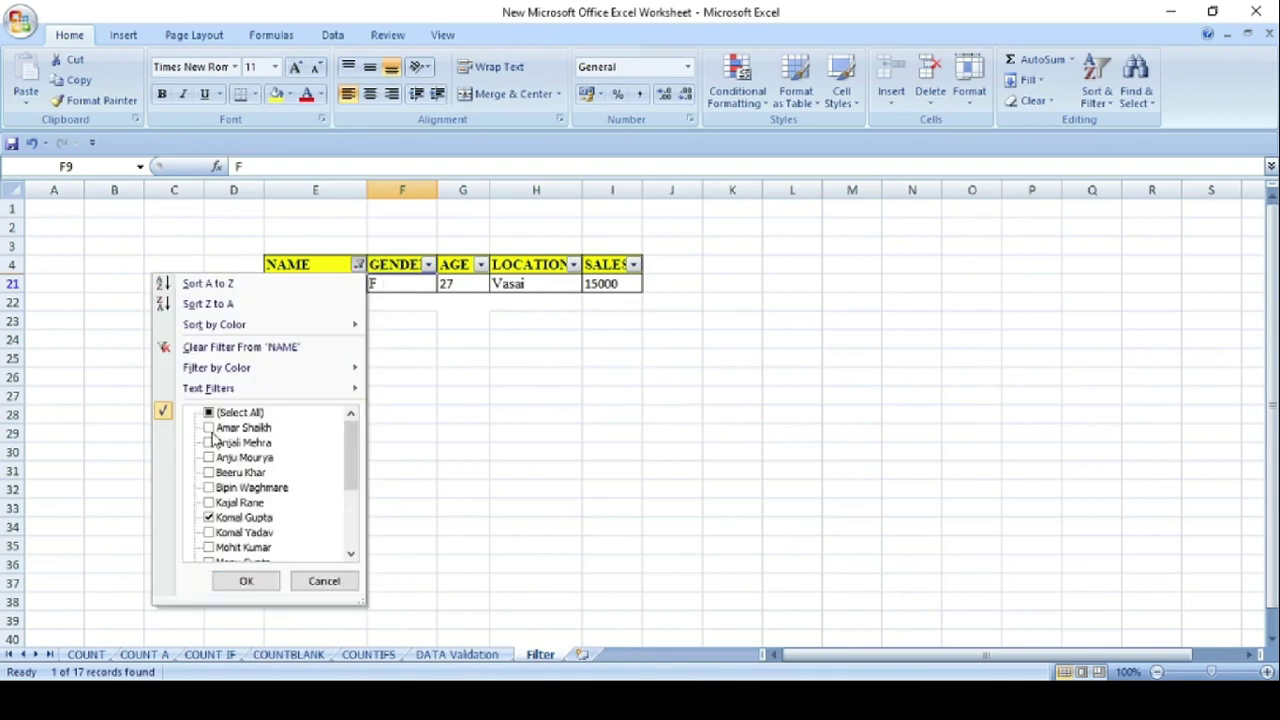
pyautogui.click(209, 414)
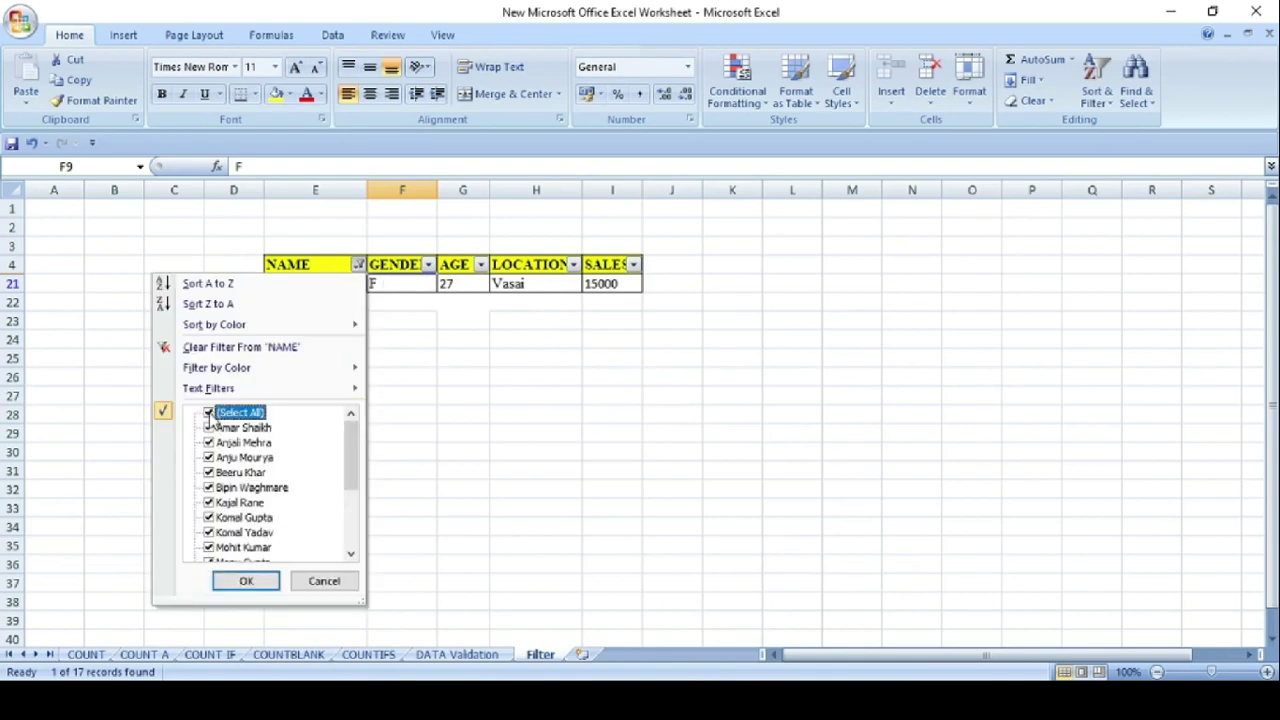
pyautogui.click(248, 582)
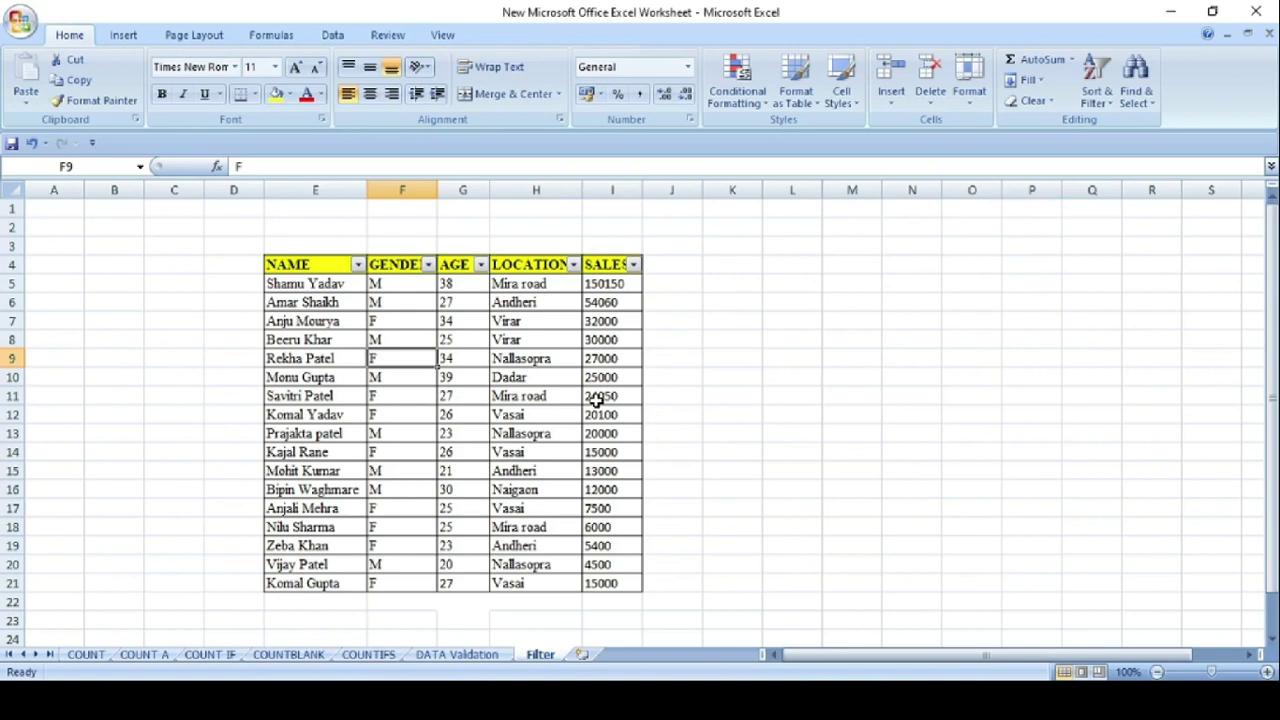
# Step: Filter the LOCATION column to Vasai only, leaving 4 of 17 records
pyautogui.click(573, 266)
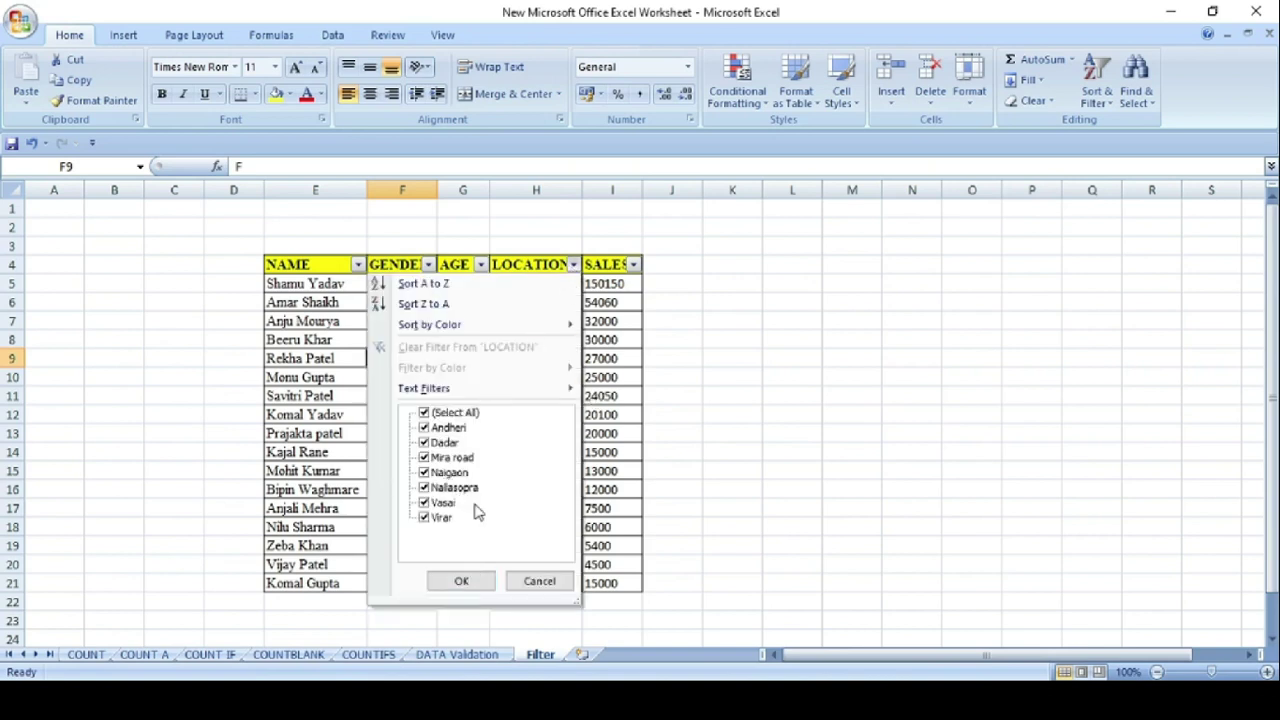
pyautogui.click(425, 413)
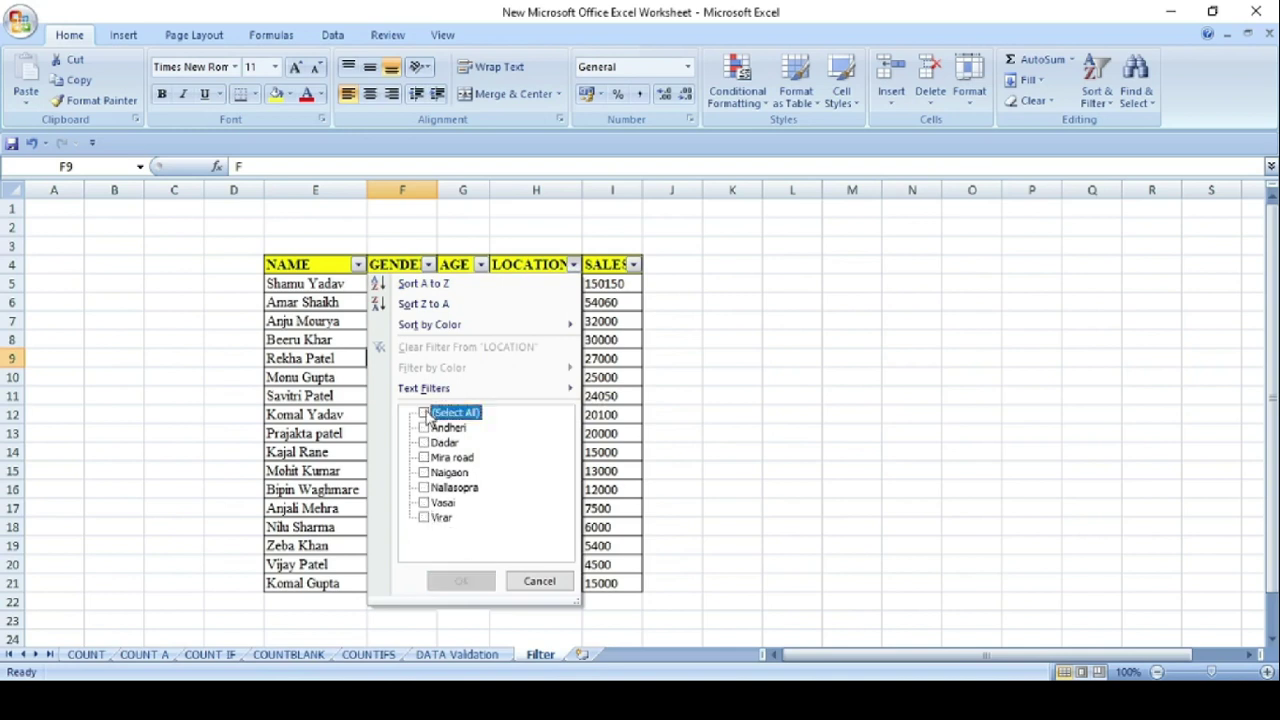
pyautogui.click(426, 505)
pyautogui.click(425, 504)
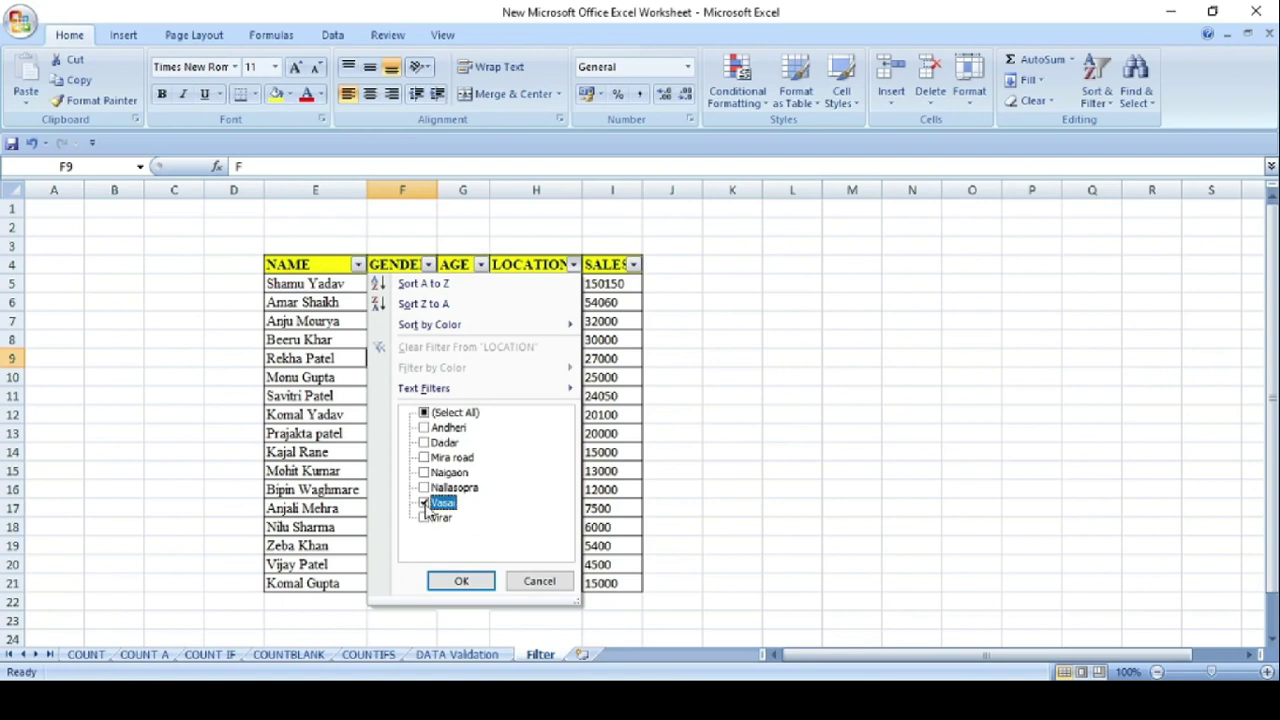
pyautogui.click(458, 582)
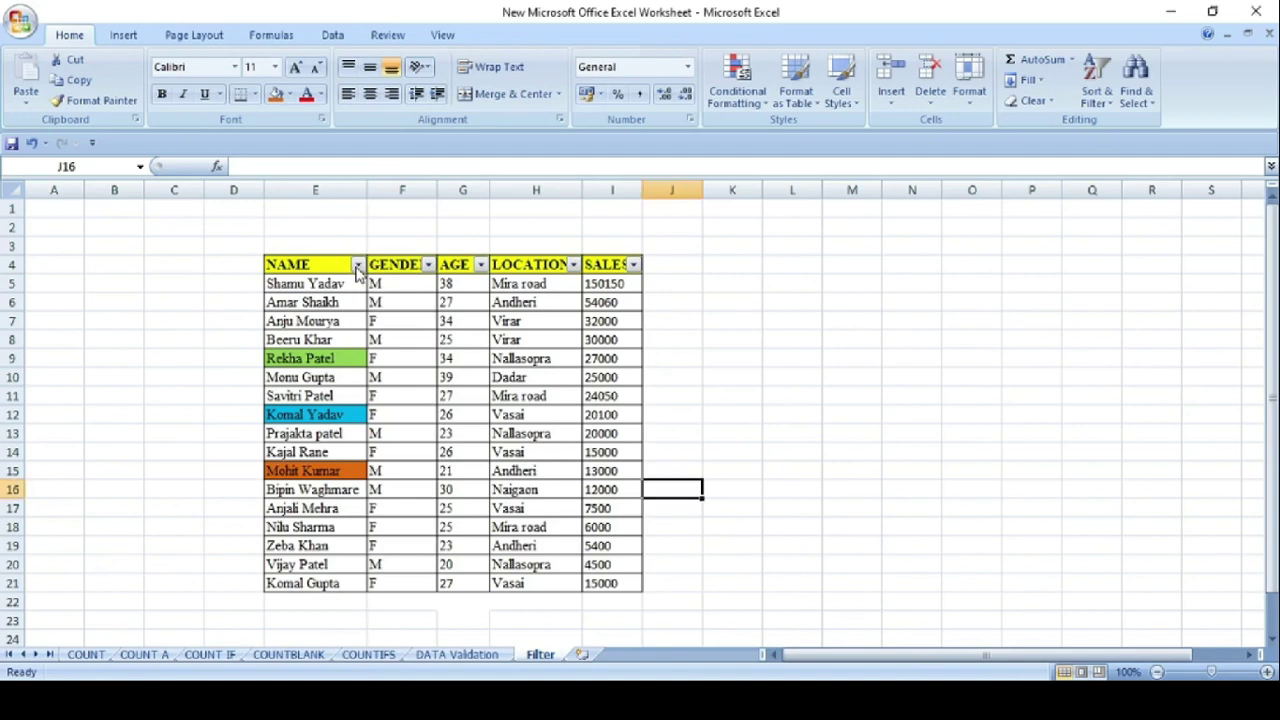
pyautogui.click(357, 265)
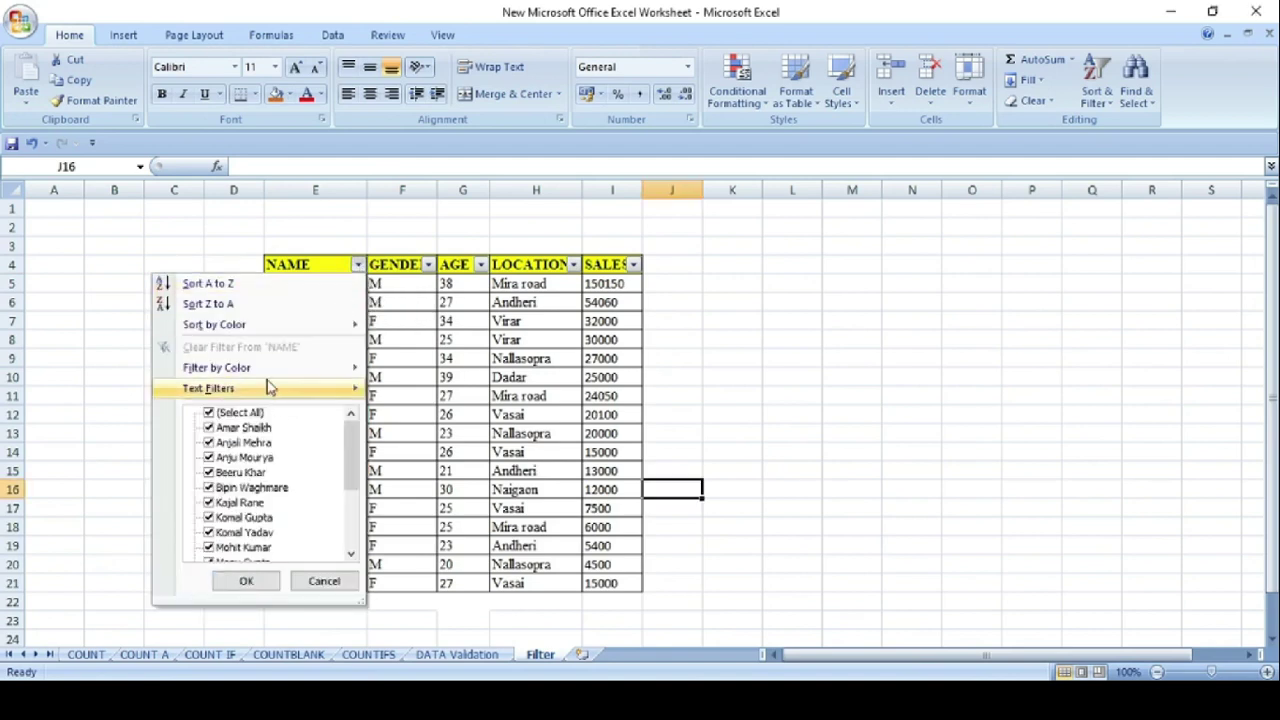
pyautogui.moveTo(205, 372)
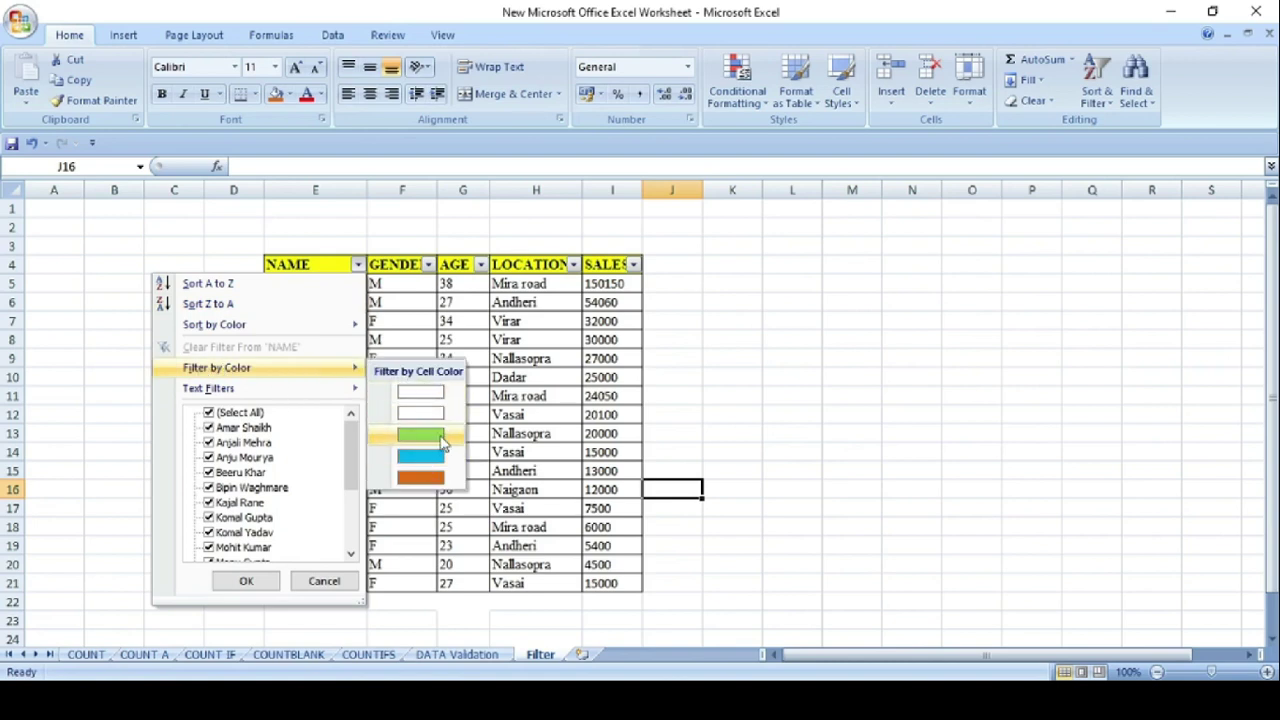
pyautogui.click(420, 457)
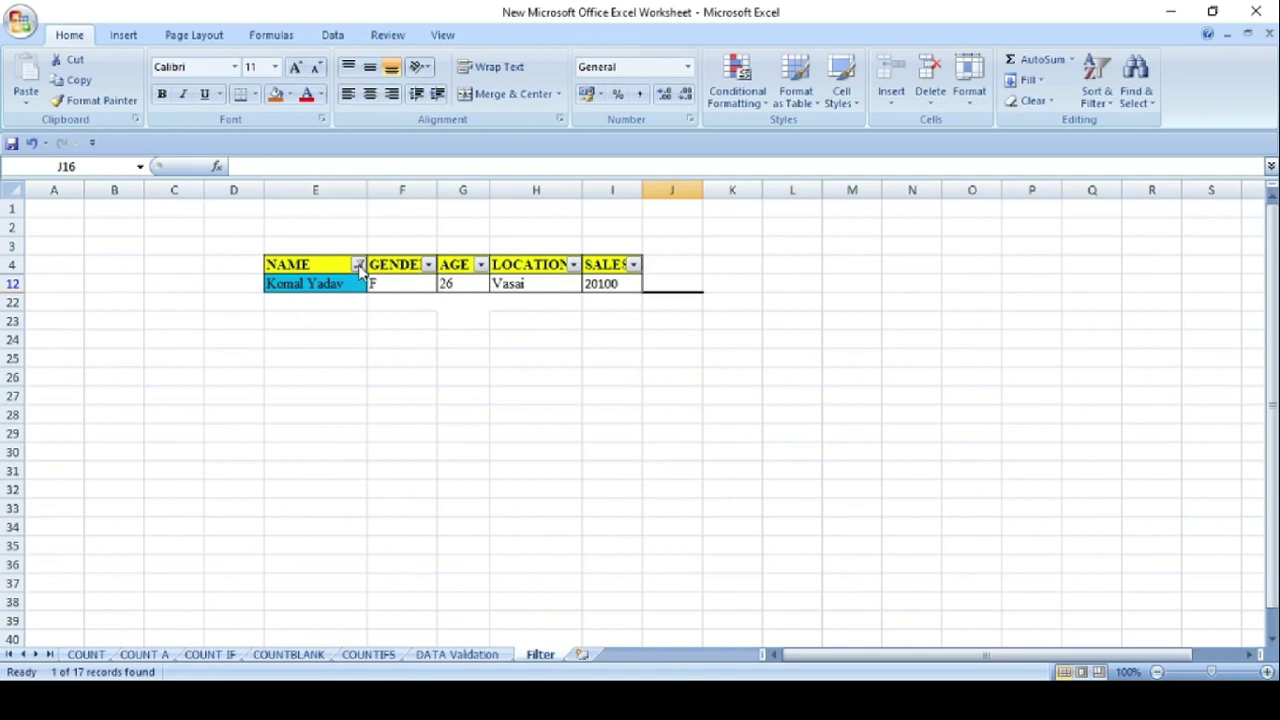
pyautogui.hotkey('ctrl', 'z')
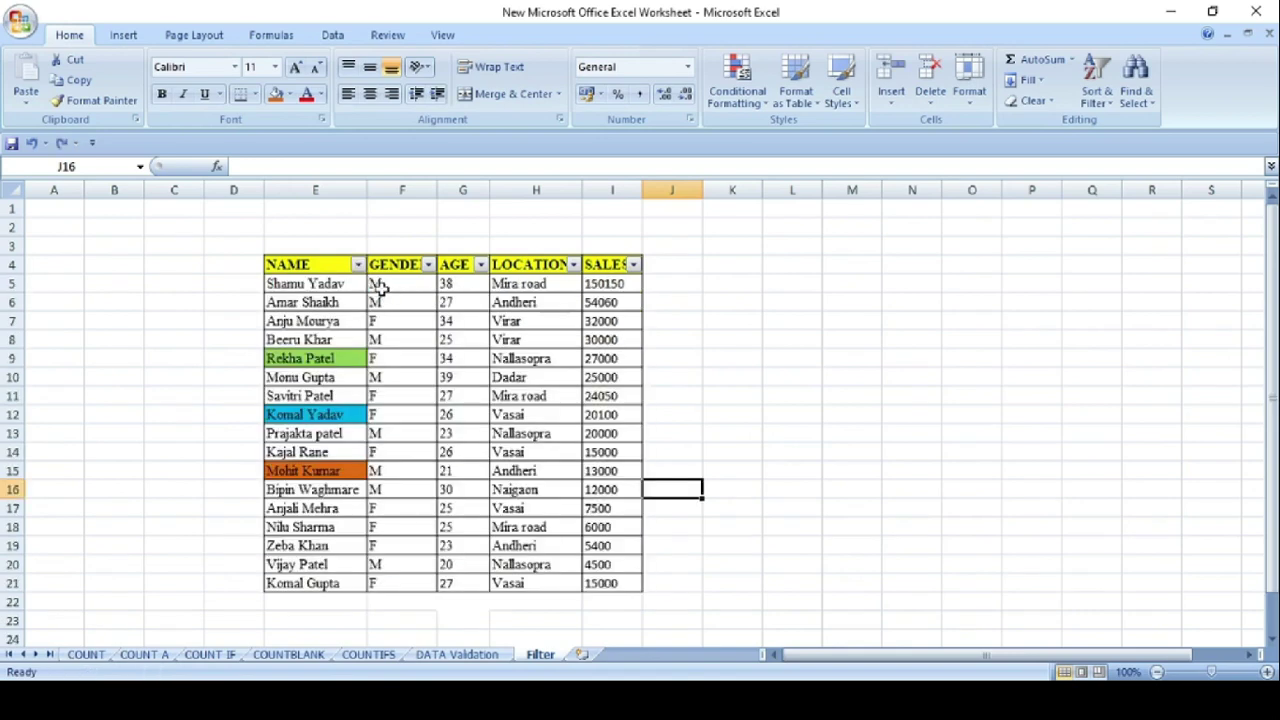
# Step: Apply a NAME 'begins with M' text filter showing 2 rows, then undo it
pyautogui.click(358, 265)
pyautogui.click(357, 266)
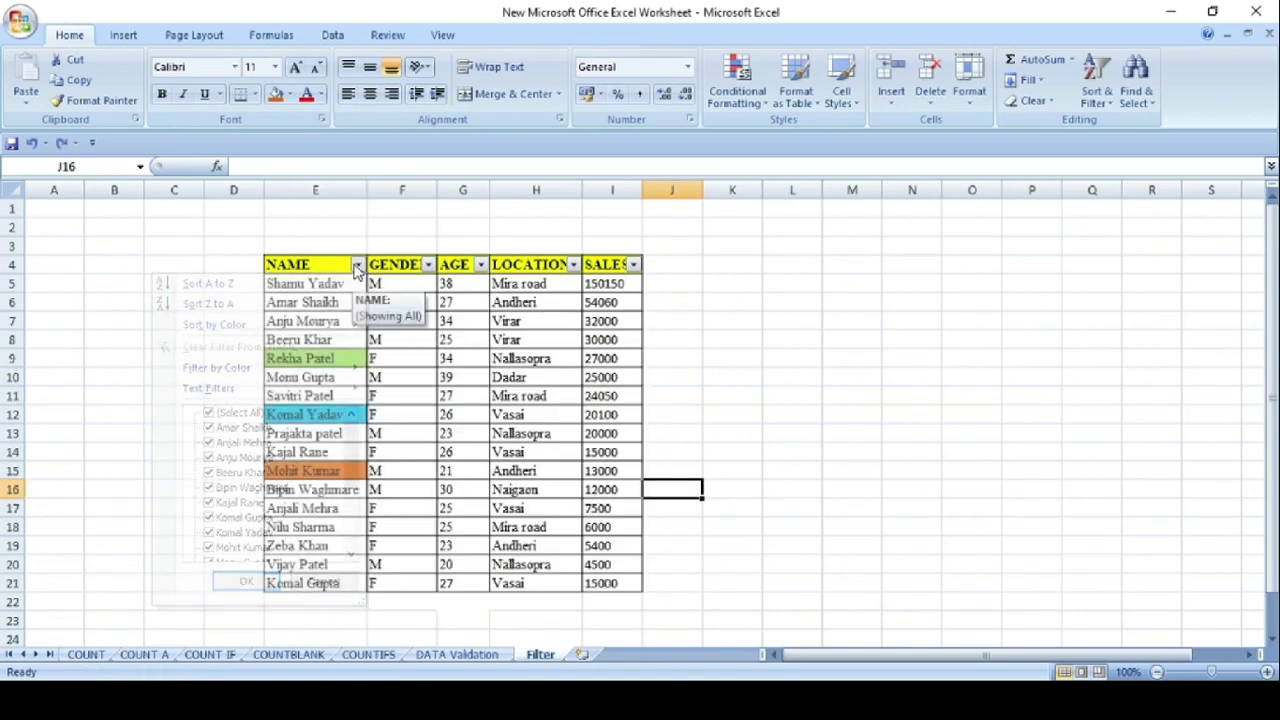
pyautogui.click(357, 266)
pyautogui.moveTo(220, 393)
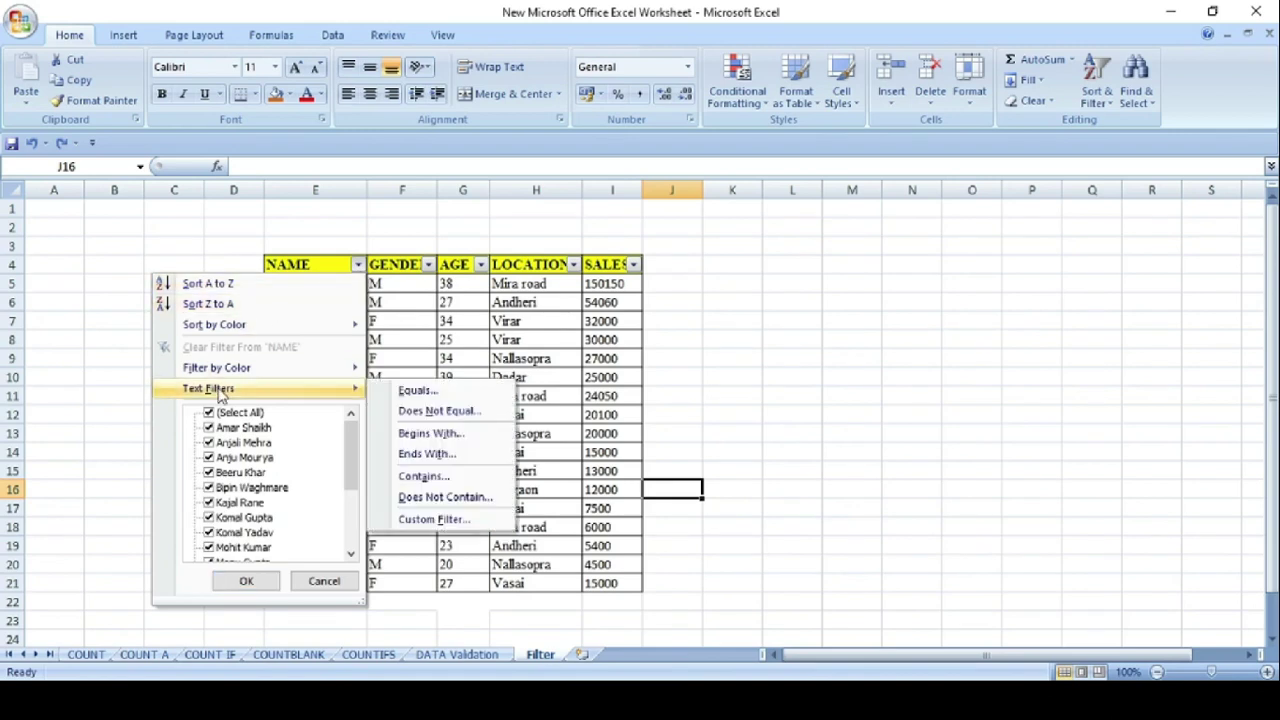
pyautogui.click(455, 434)
pyautogui.write('M')
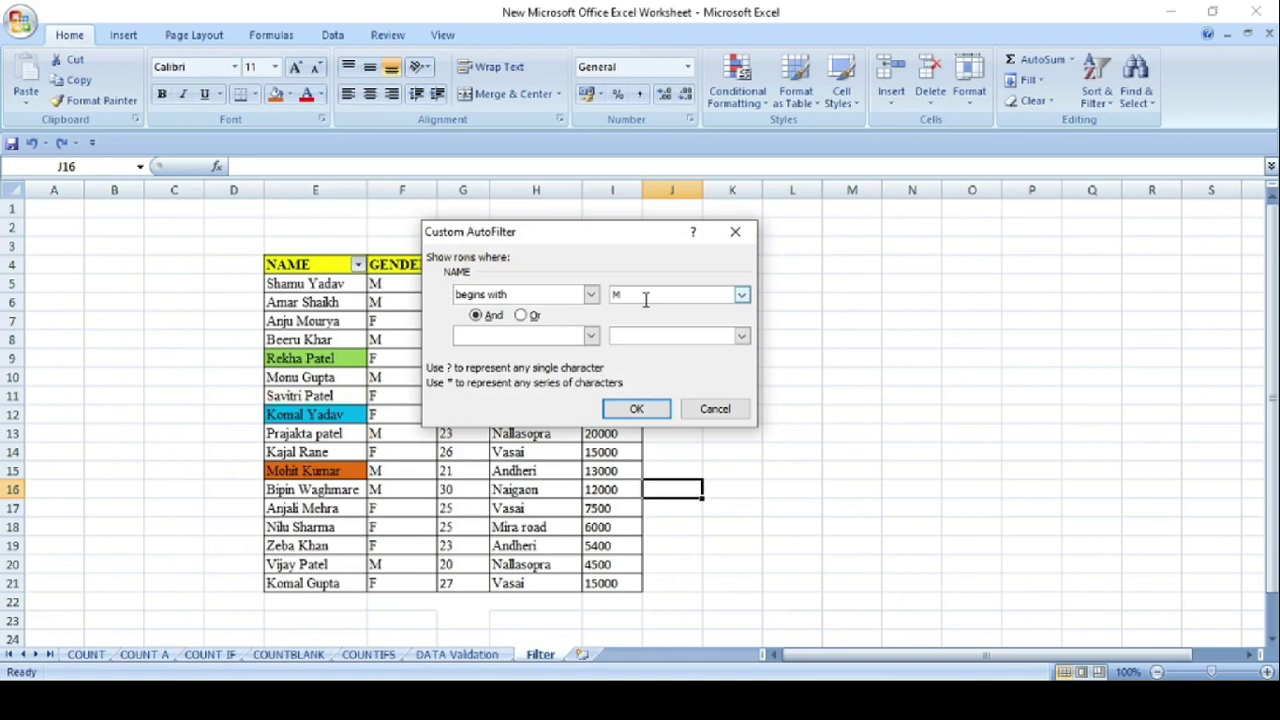
pyautogui.click(660, 409)
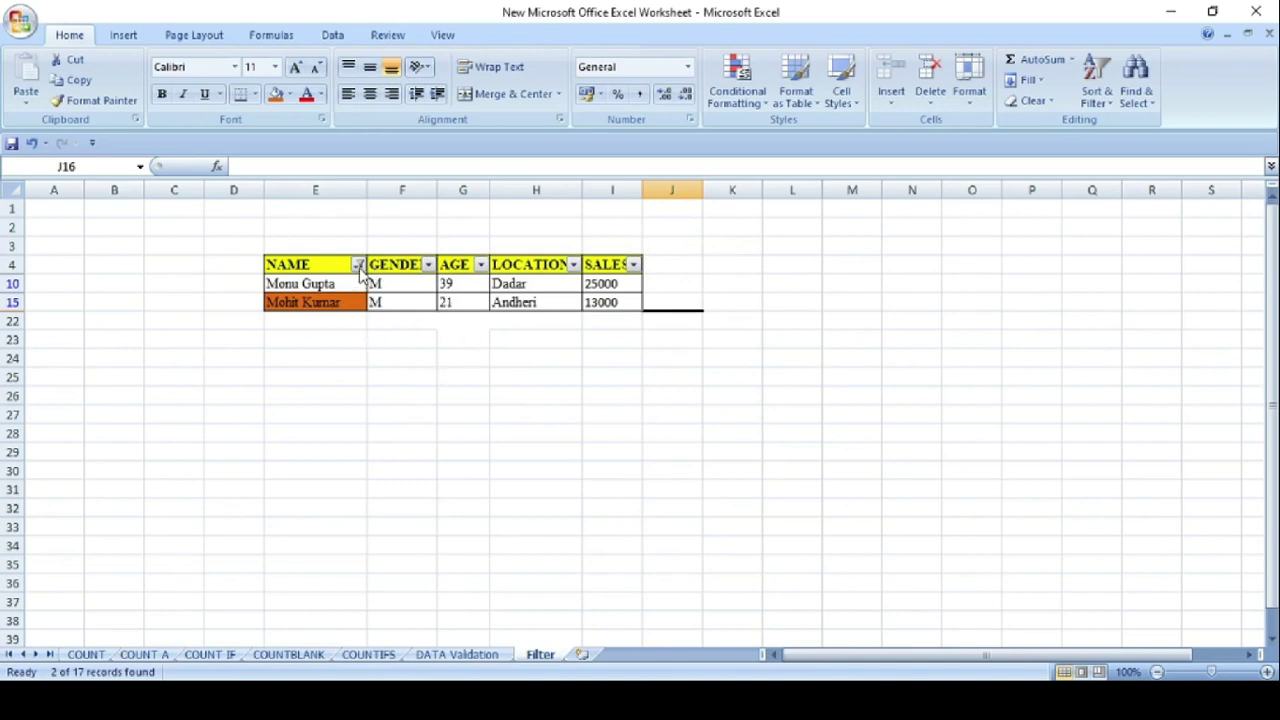
pyautogui.hotkey('ctrl', 'z')
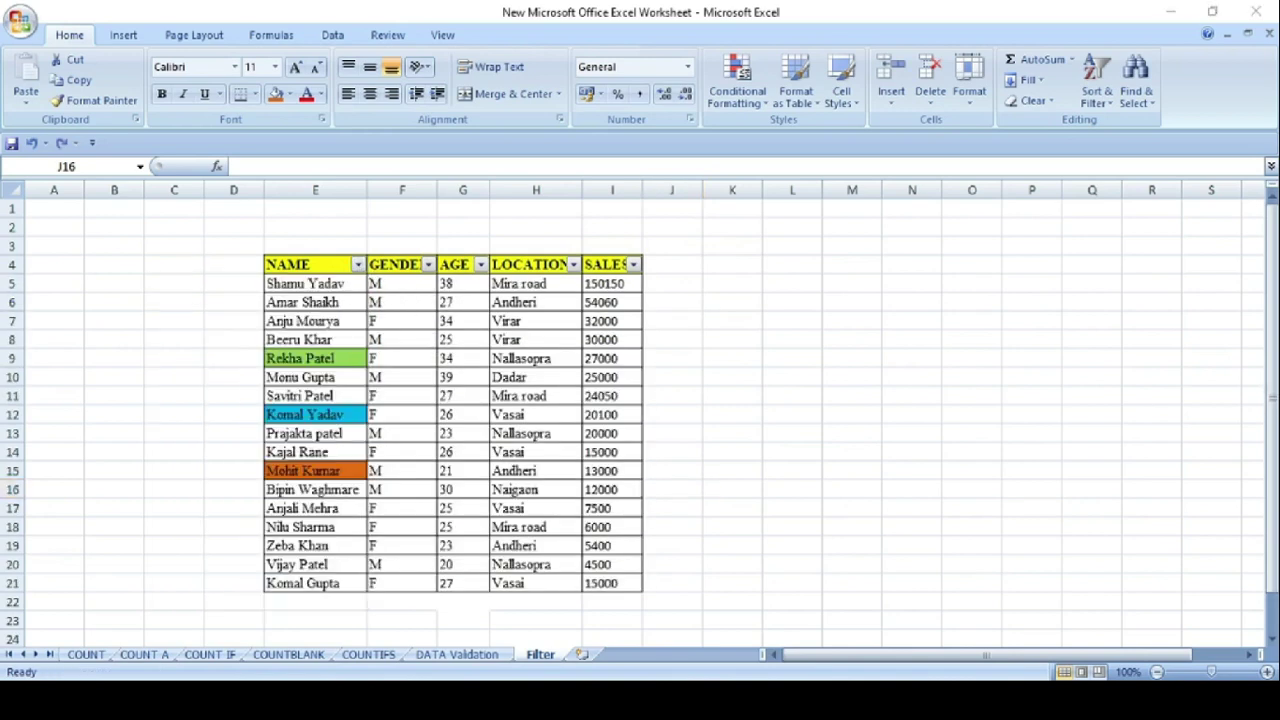
# Step: Apply a NAME 'ends with l' text filter, leaving the four Patel rows
pyautogui.click(357, 268)
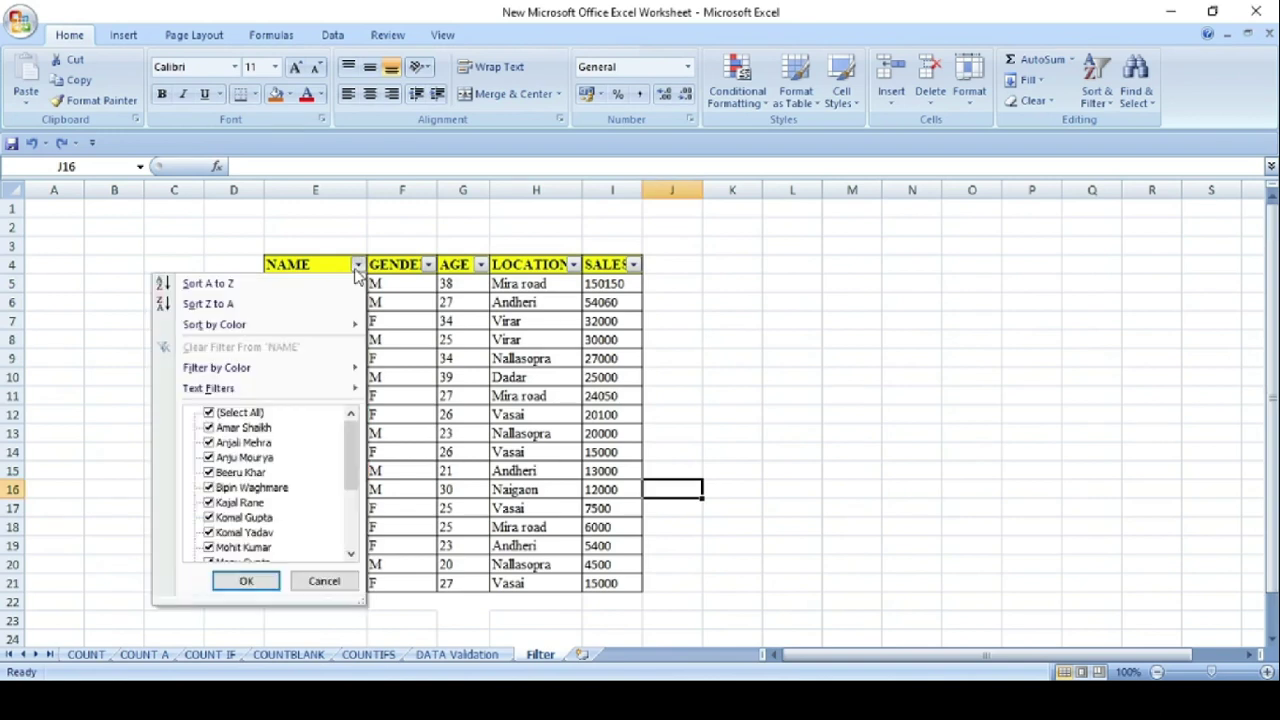
pyautogui.moveTo(282, 390)
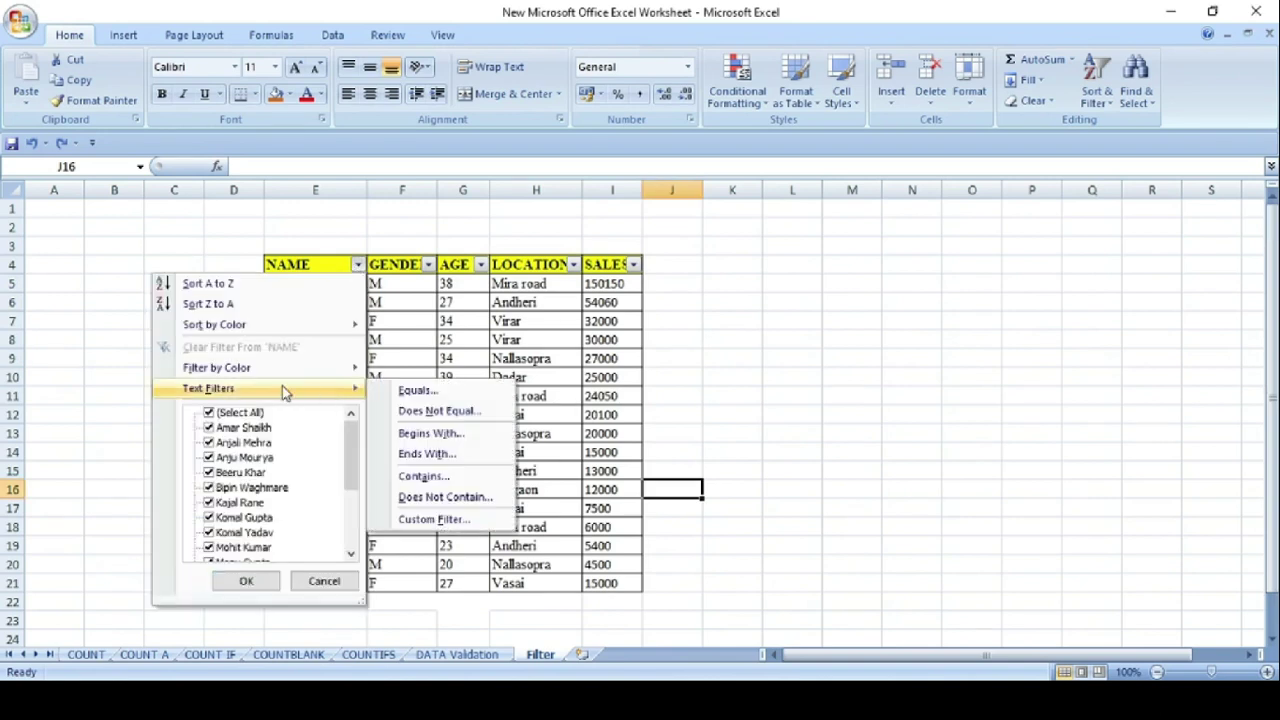
pyautogui.click(449, 455)
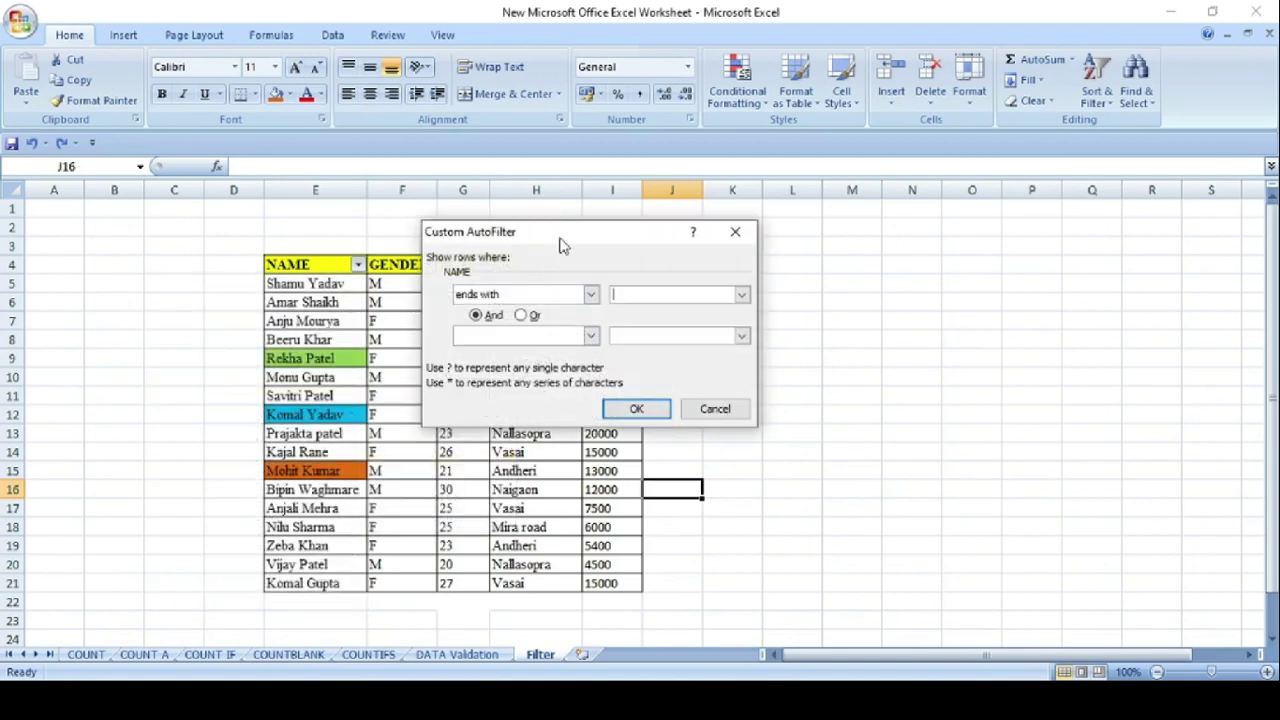
pyautogui.moveTo(563, 243); pyautogui.dragTo(755, 250)
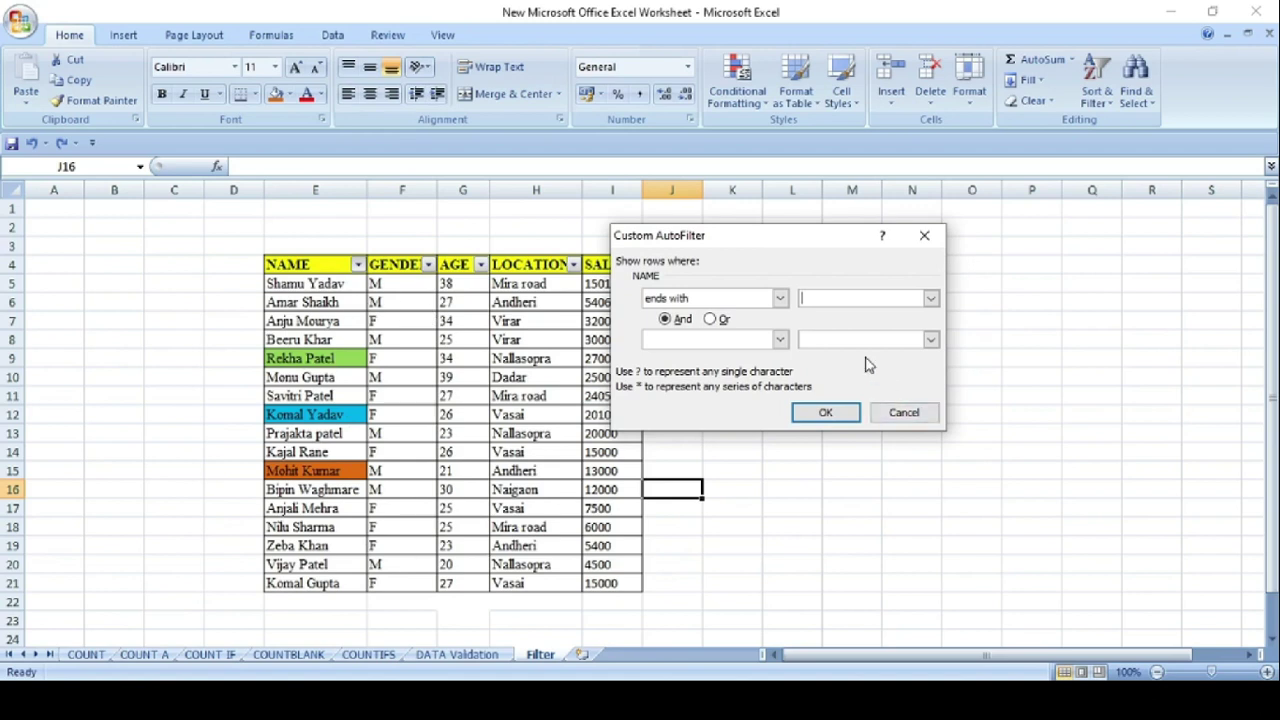
pyautogui.click(826, 413)
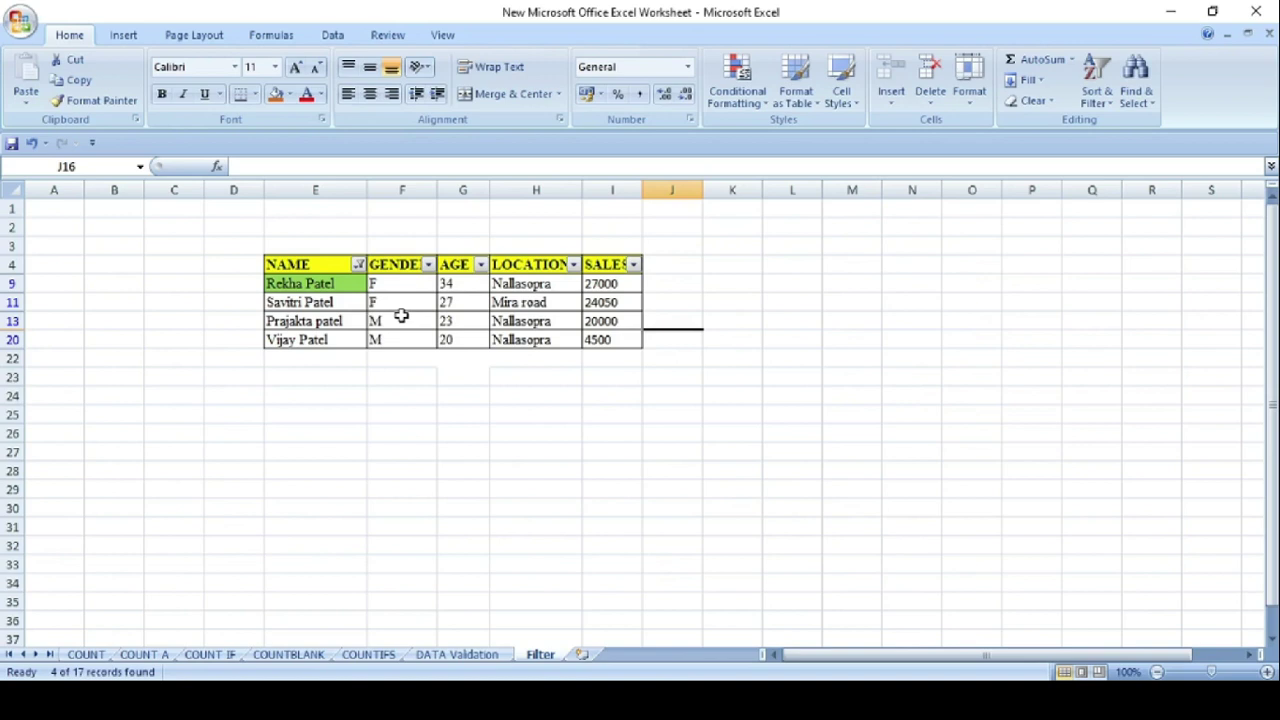
pyautogui.click(358, 264)
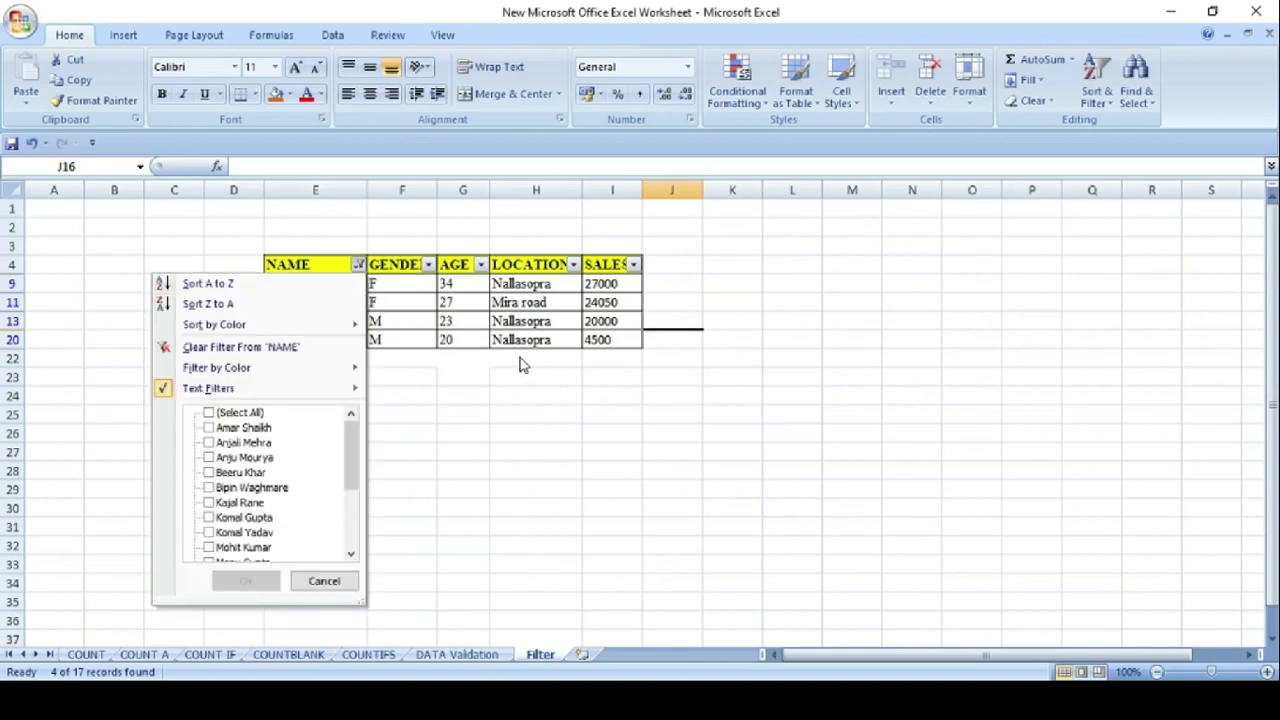
# Step: Undo the 'ends with l' filter with Ctrl+Z and confirm all names are ticked again
pyautogui.press('Escape')
pyautogui.hotkey('ctrl', 'z')
pyautogui.click(358, 266)
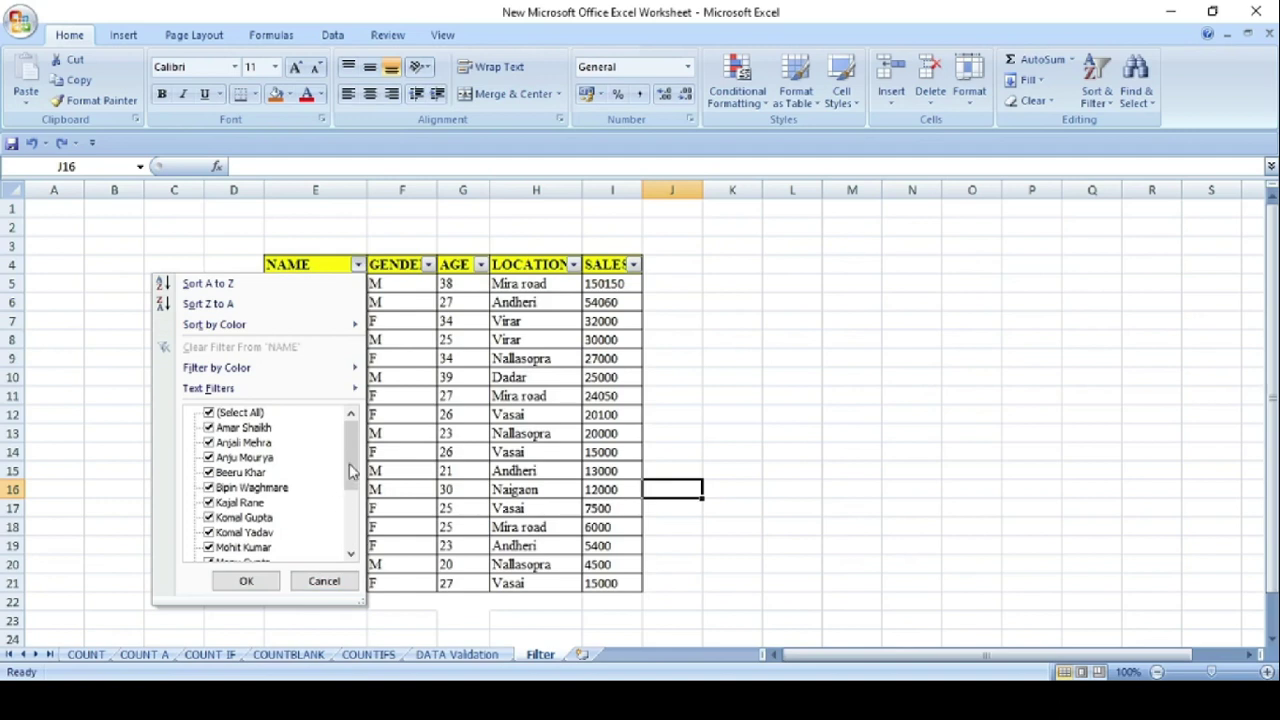
pyautogui.moveTo(351, 472); pyautogui.dragTo(360, 535)
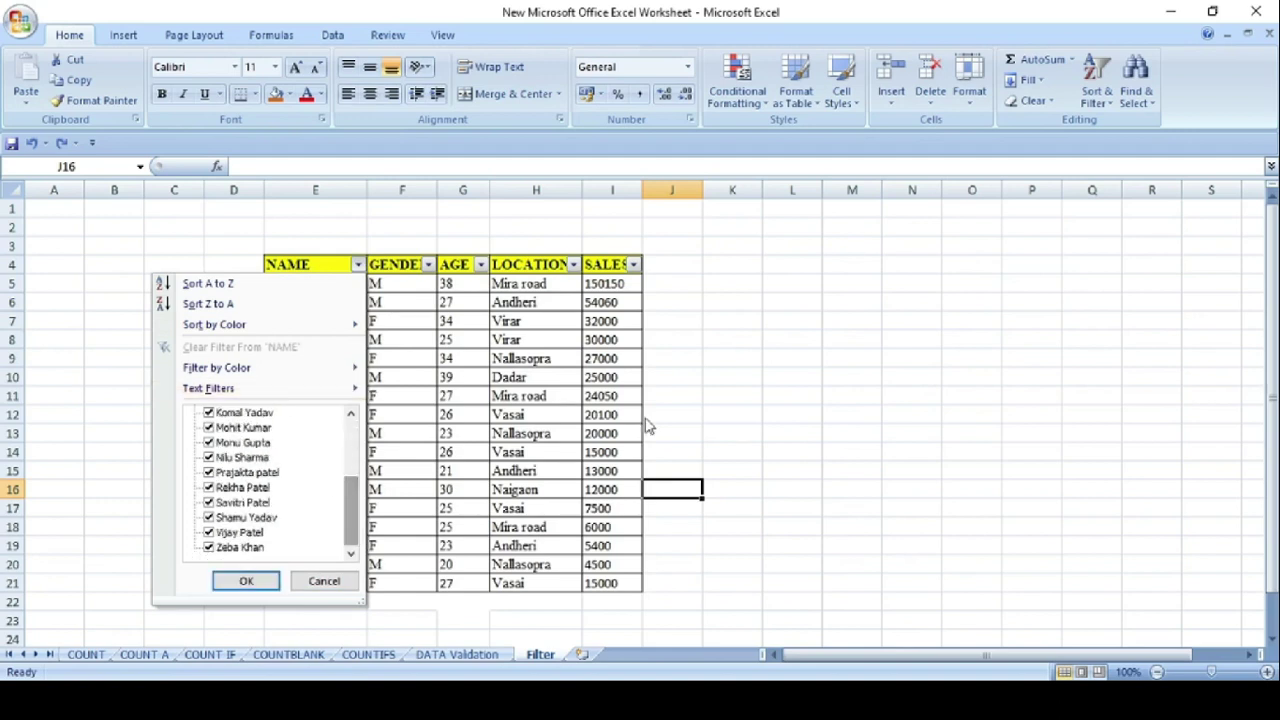
pyautogui.click(827, 428)
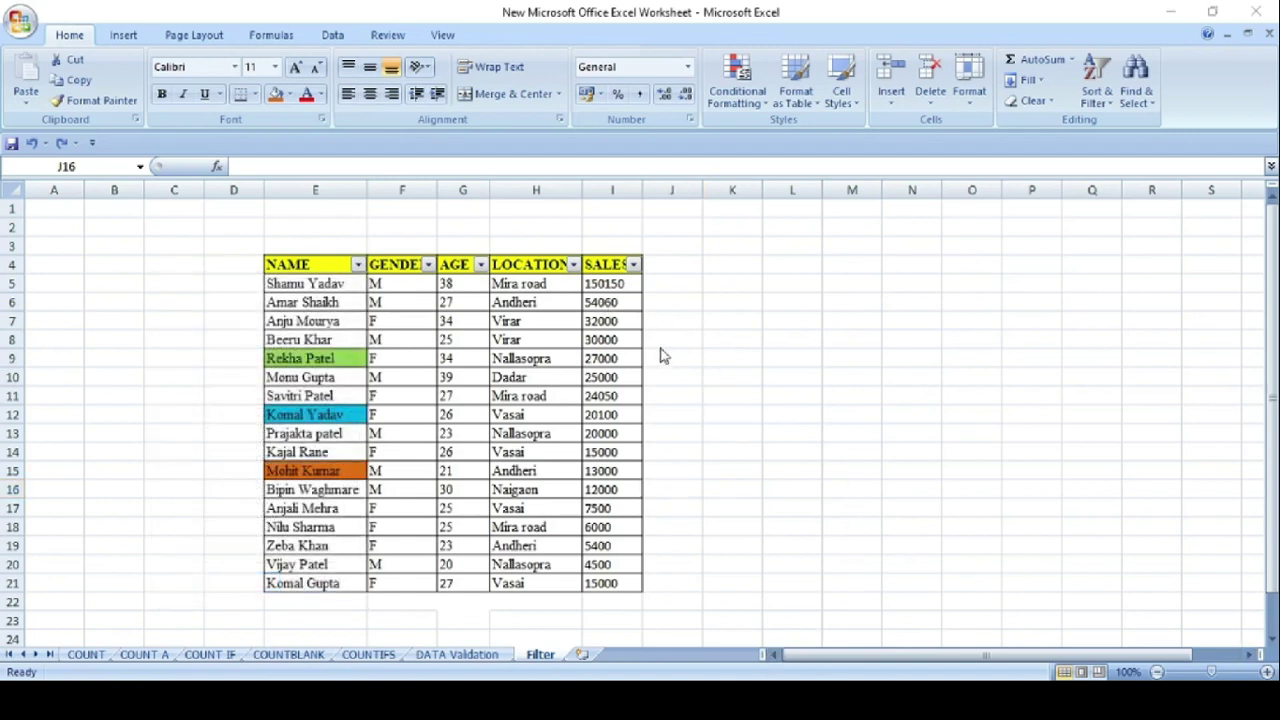